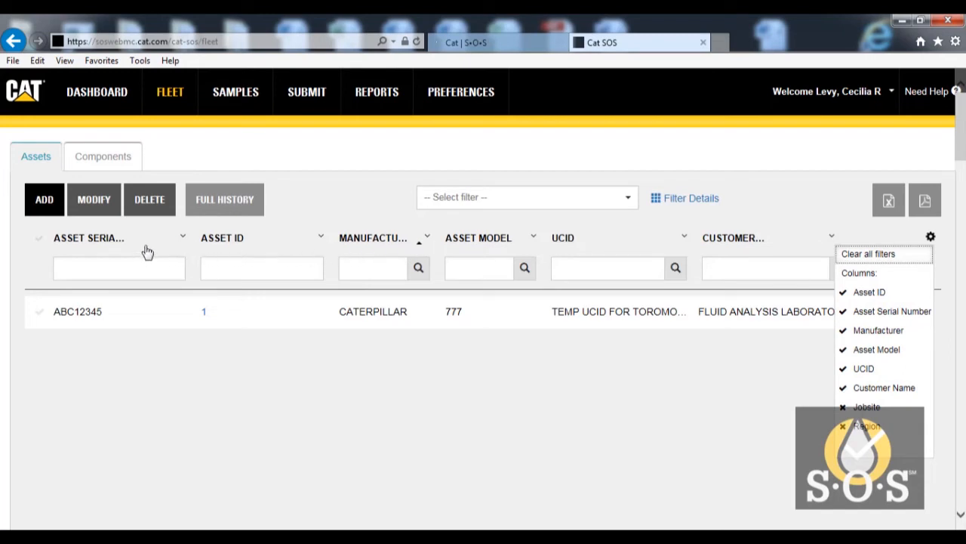
# - Sort the asset list in ascending order by asset serial number
pyautogui.click(184, 239)
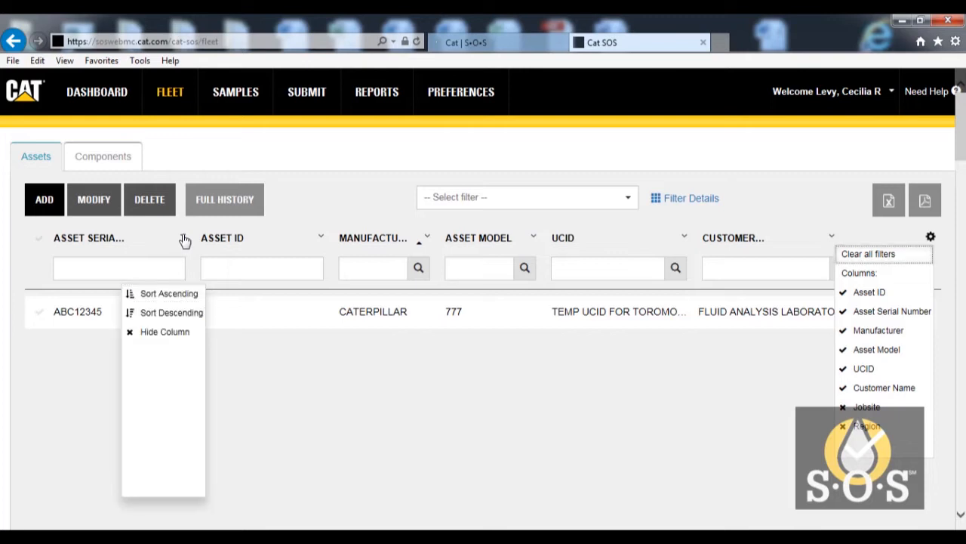
pyautogui.click(178, 292)
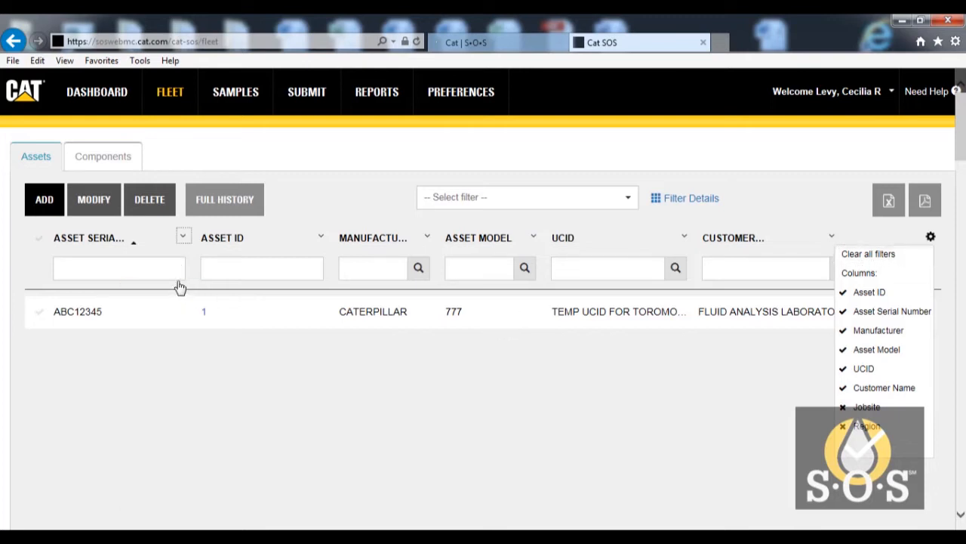
# - Move the asset serial number column to follow Asset ID, and narrow the Asset ID column
pyautogui.moveTo(140, 244); pyautogui.dragTo(345, 271)
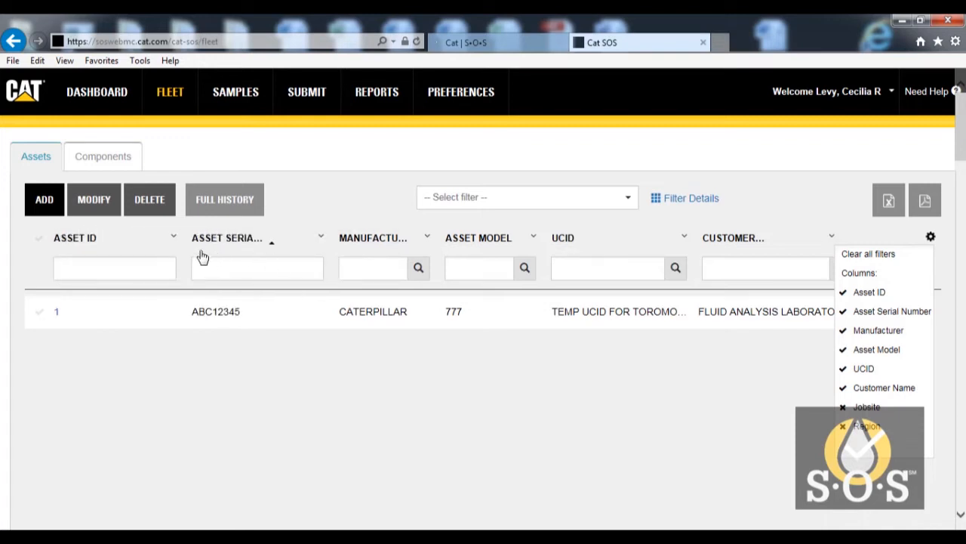
pyautogui.moveTo(181, 235); pyautogui.dragTo(150, 232)
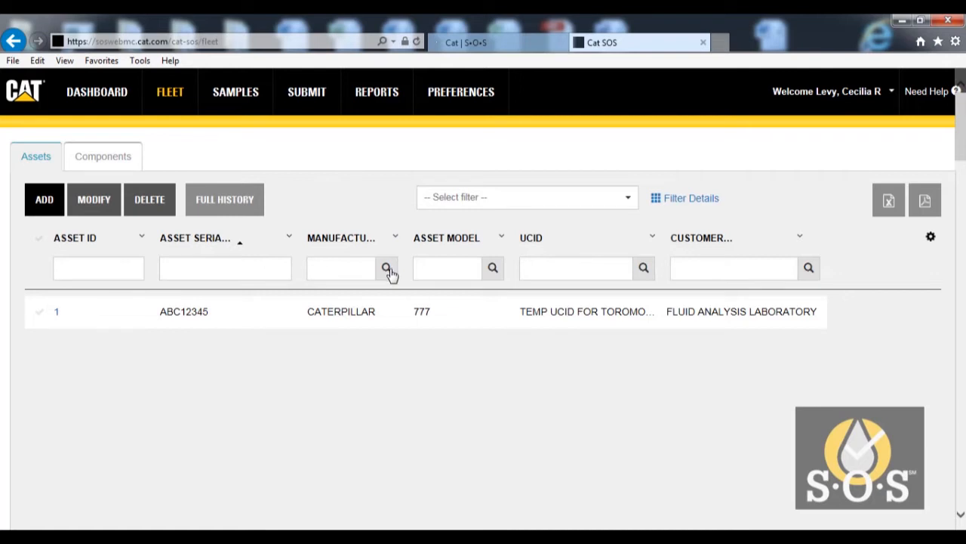
# - Filter the asset list by serial number abc12345, and clear all filters
pyautogui.click(243, 274)
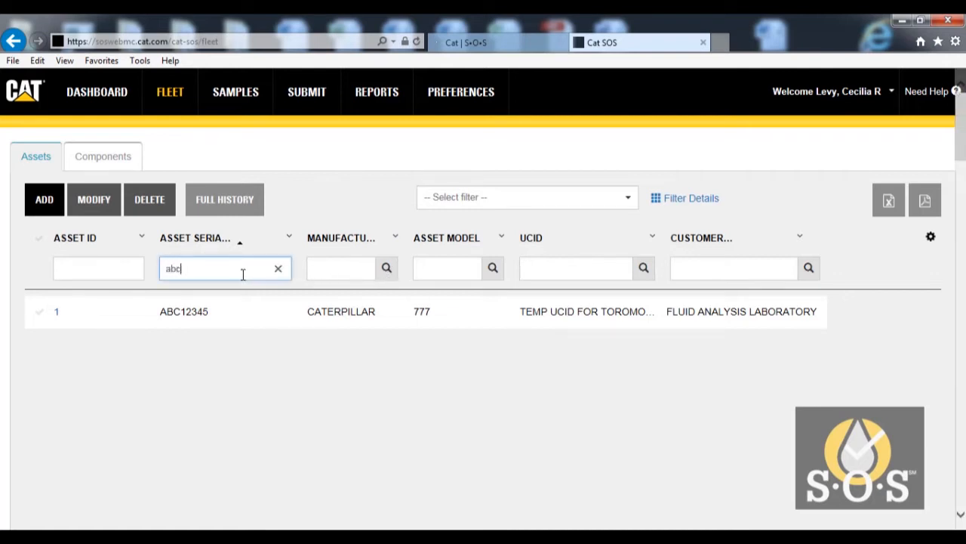
pyautogui.write('abc12345')
pyautogui.click(931, 236)
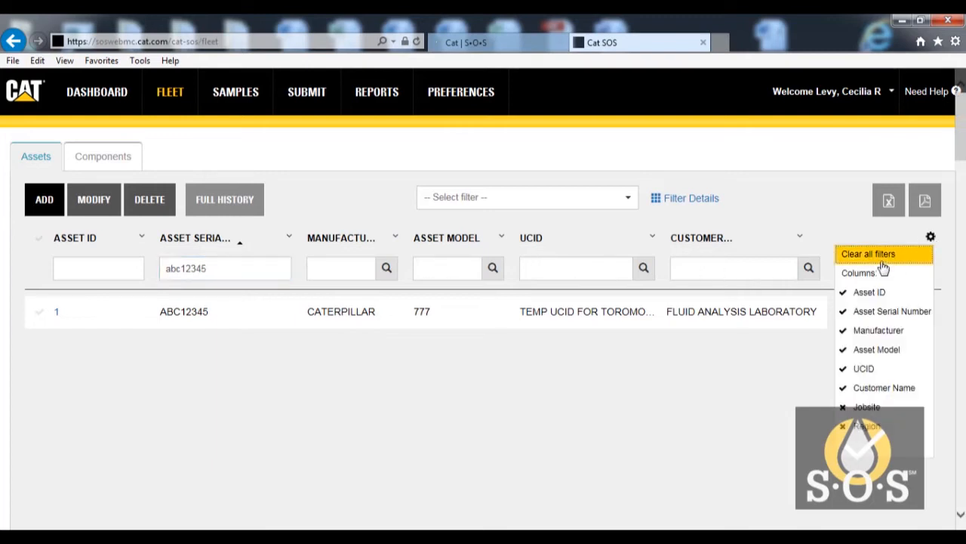
pyautogui.click(883, 256)
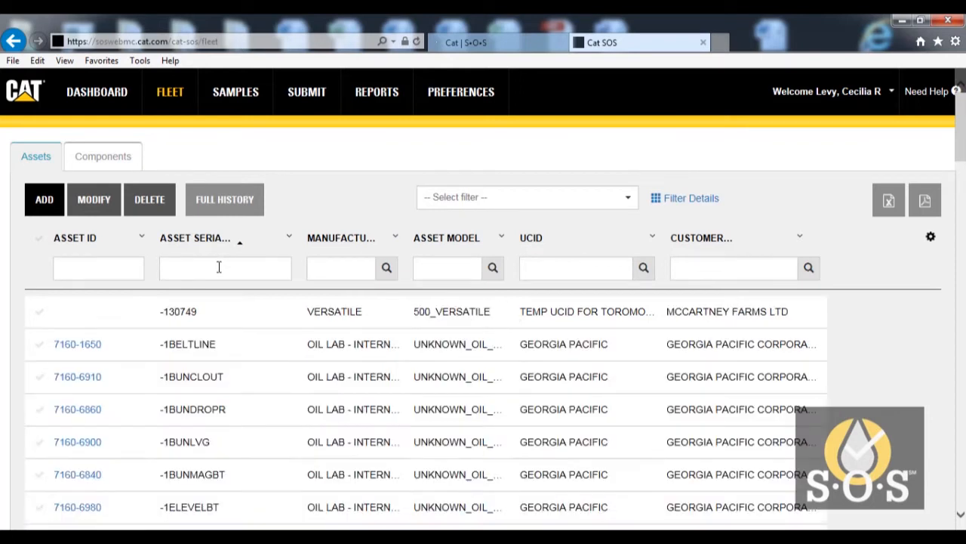
# - Find the asset by filtering the serial number column for abc12345
pyautogui.click(220, 267)
pyautogui.write('abc')
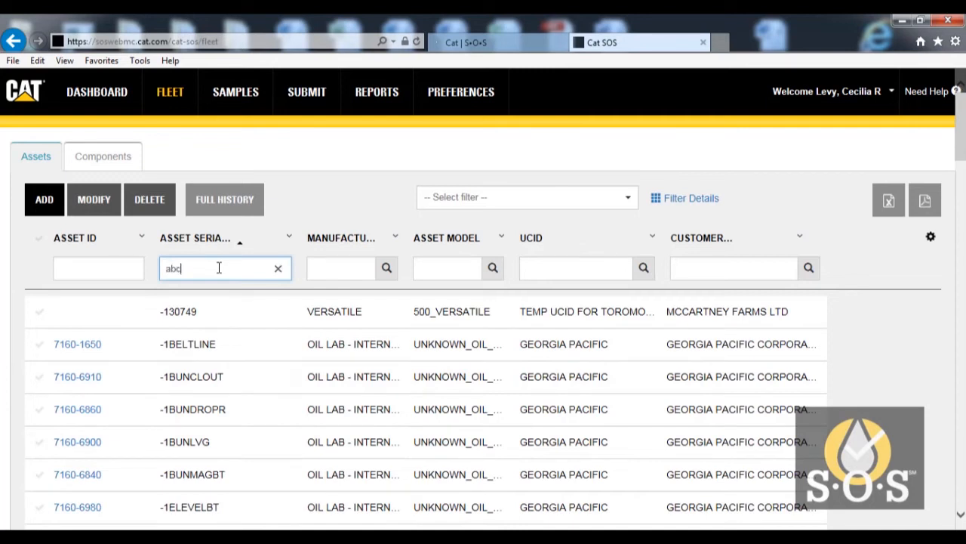
pyautogui.write('12345')
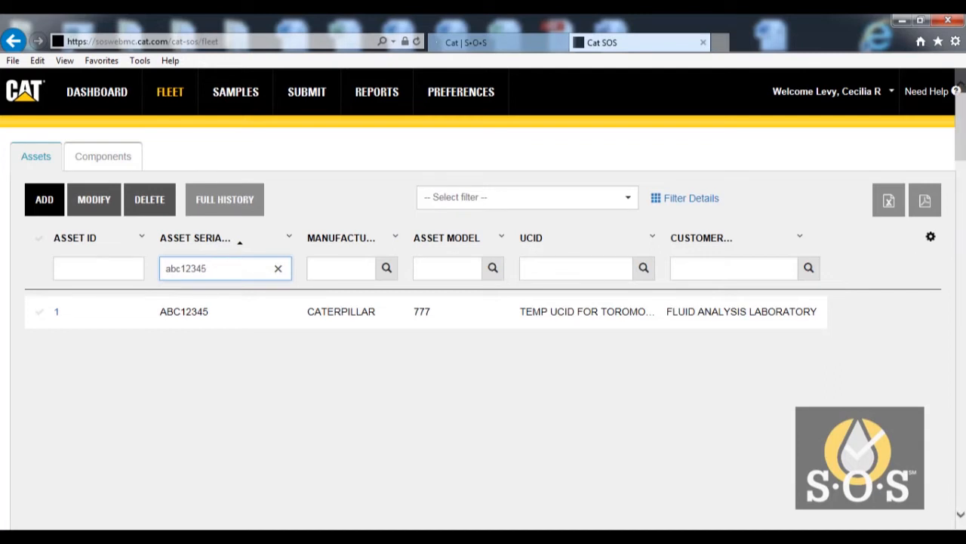
pyautogui.moveTo(959, 127)
pyautogui.mouseDown()
pyautogui.moveTo(959, 465)
pyautogui.moveTo(955, 121)
pyautogui.mouseUp()
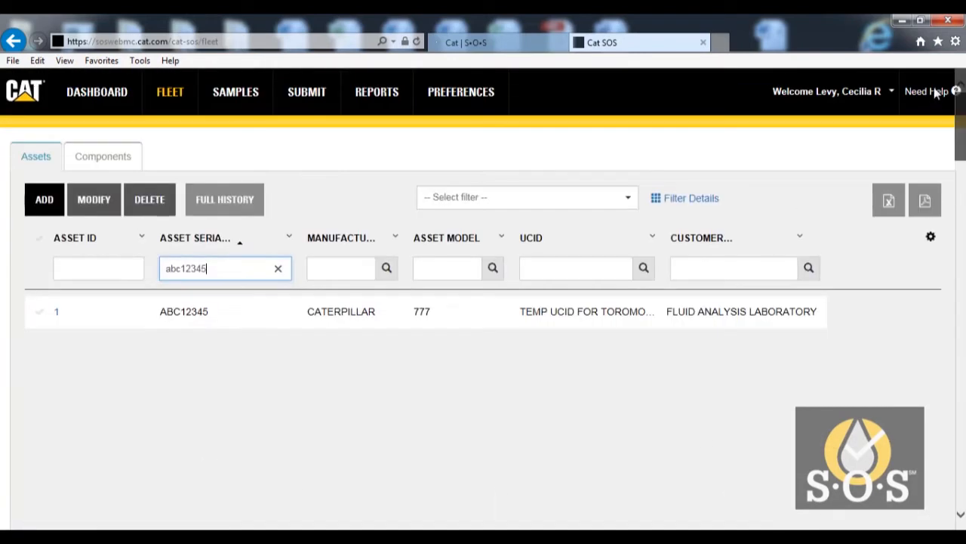
# - Start a new asset with asset ID 1 and asset serial number cxm12345
pyautogui.click(43, 202)
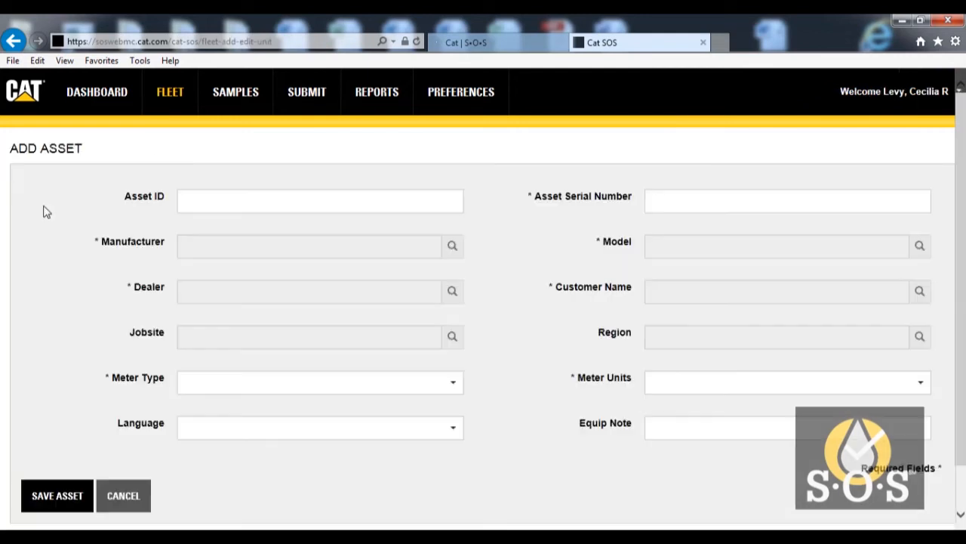
pyautogui.click(204, 202)
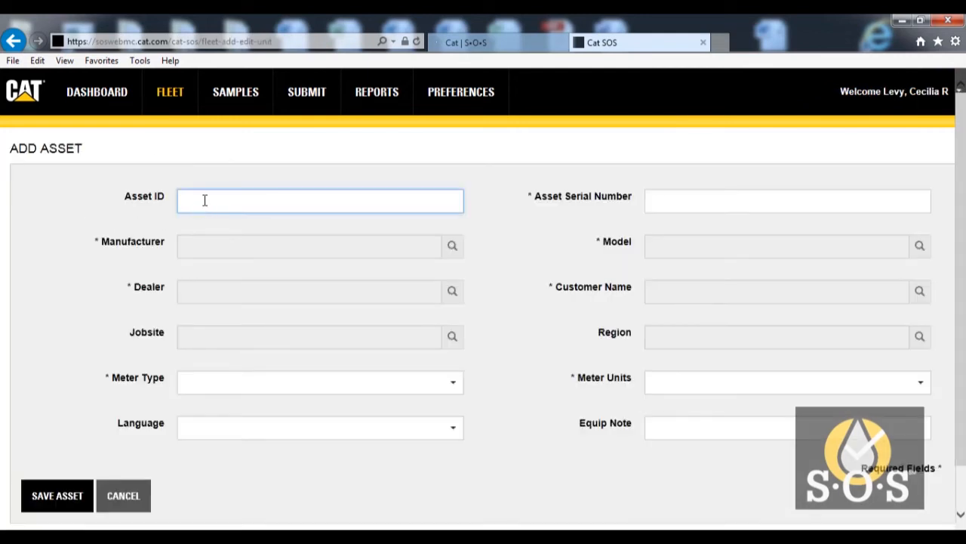
pyautogui.write('1')
pyautogui.click(677, 204)
pyautogui.rightClick(678, 197)
pyautogui.click(710, 260)
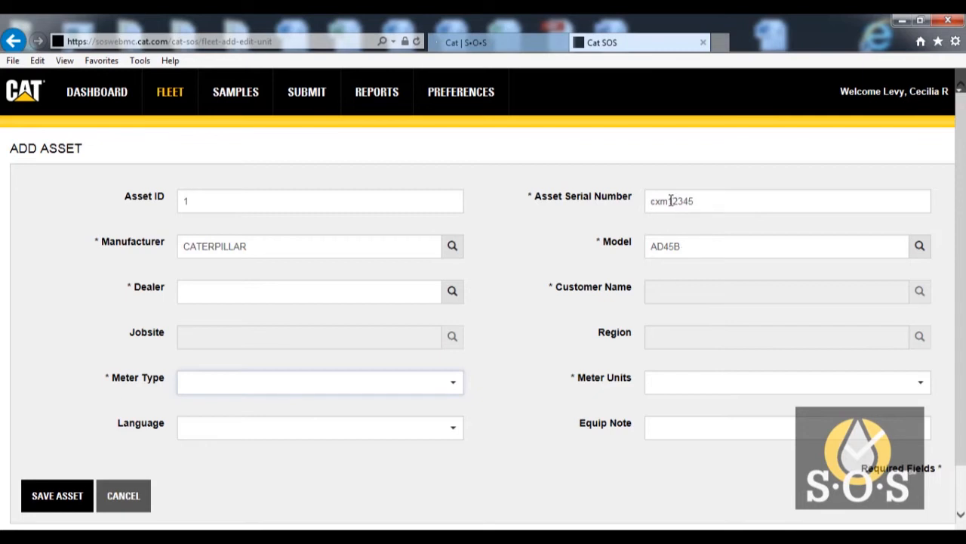
# - Set the new asset's dealer to TOROMONT CAT and its customer to FLUID ANALYSIS LABORATORY
pyautogui.click(281, 295)
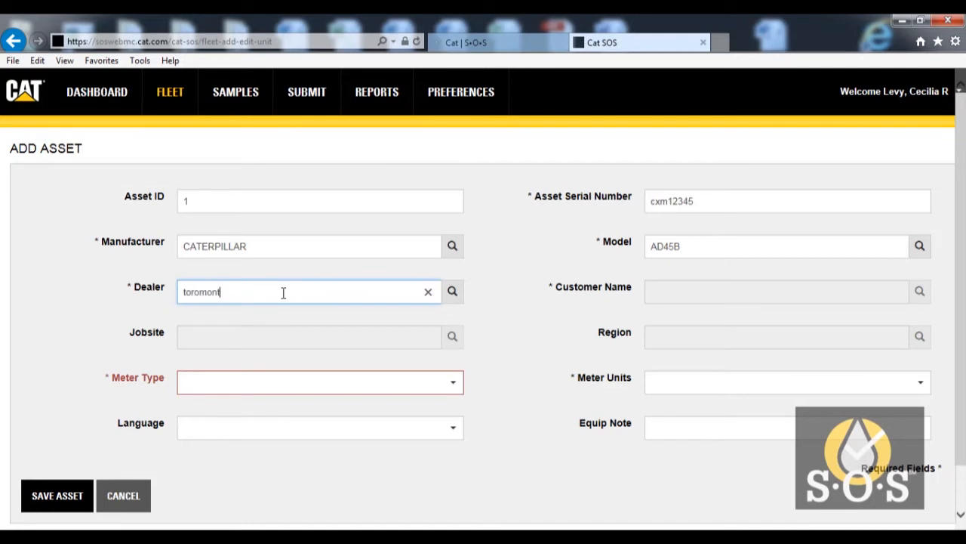
pyautogui.write('toromont')
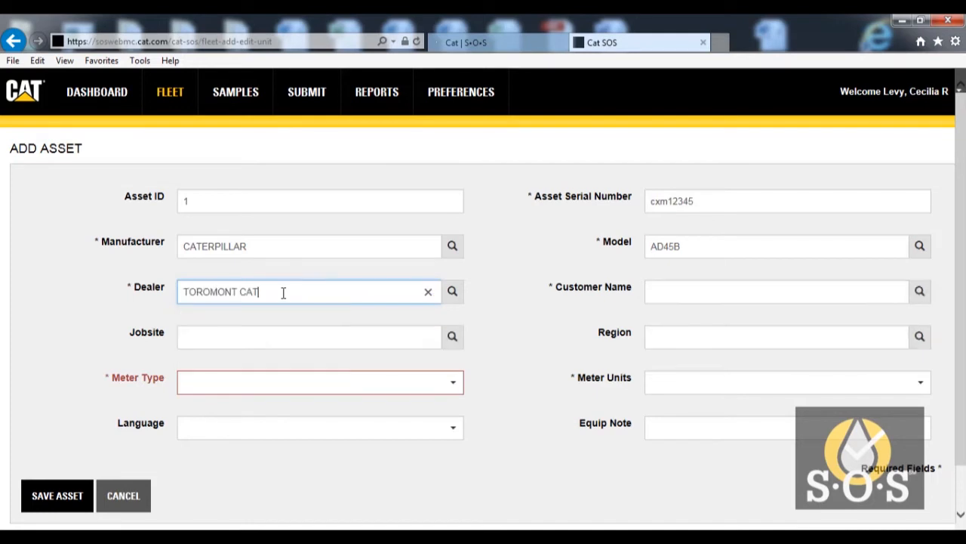
pyautogui.click(658, 292)
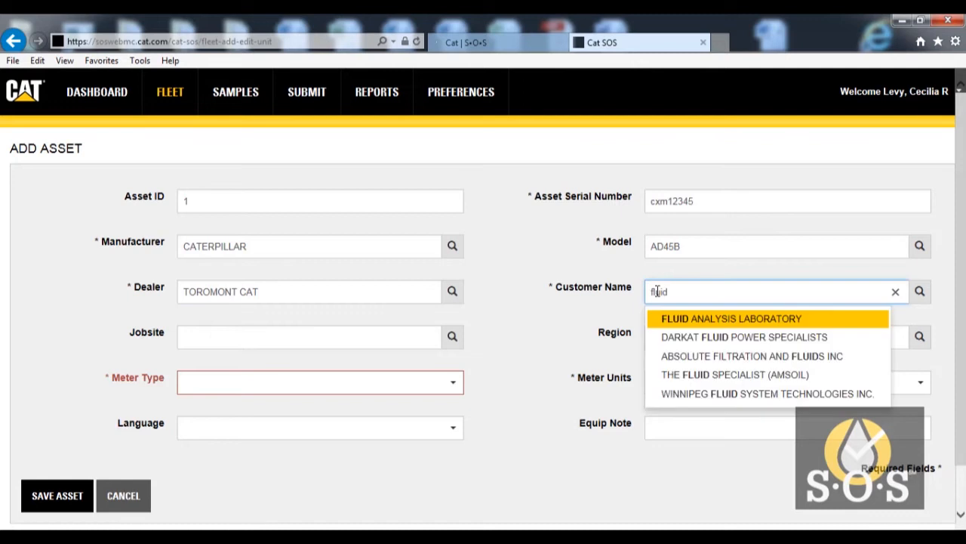
pyautogui.click(675, 318)
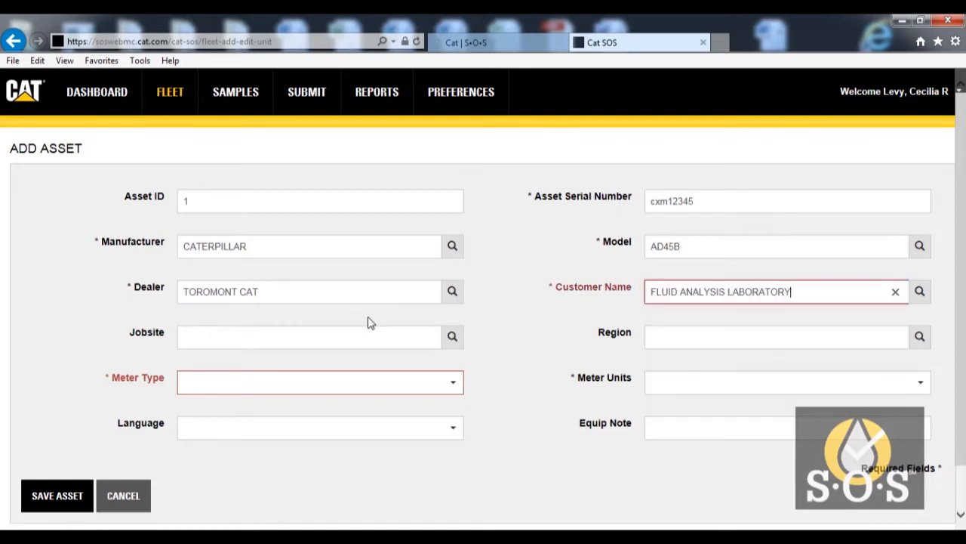
# - Set the meter type to Distance and the meter units to KILOMETER, and save the asset
pyautogui.click(292, 388)
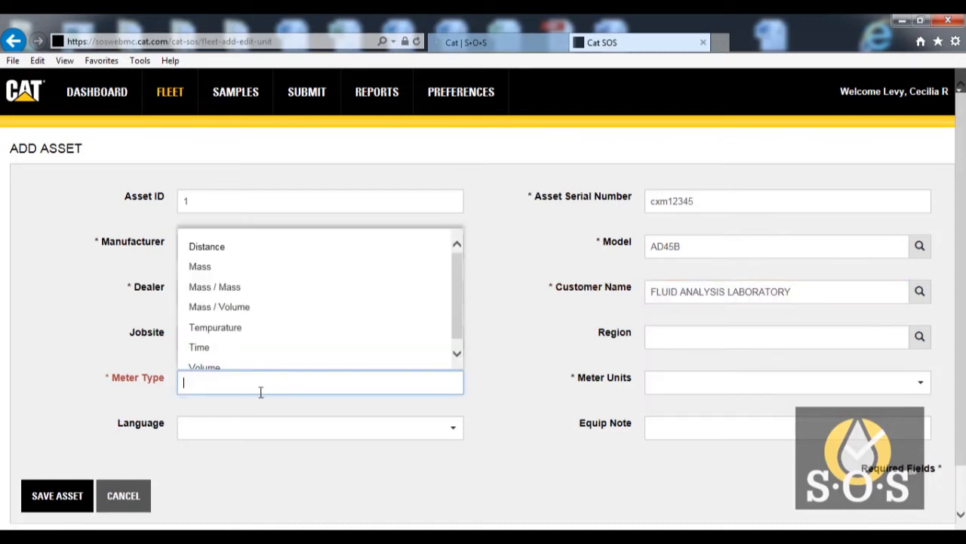
pyautogui.click(196, 244)
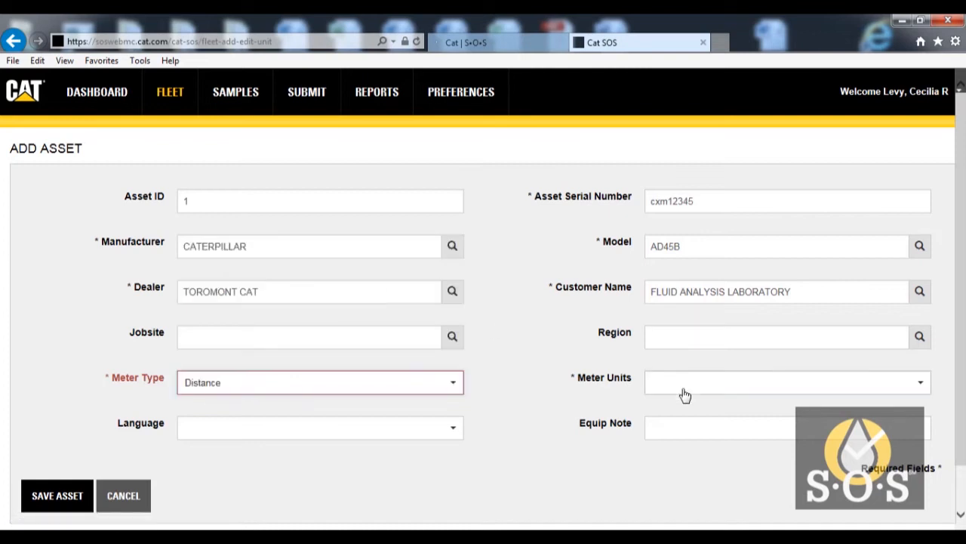
pyautogui.click(683, 385)
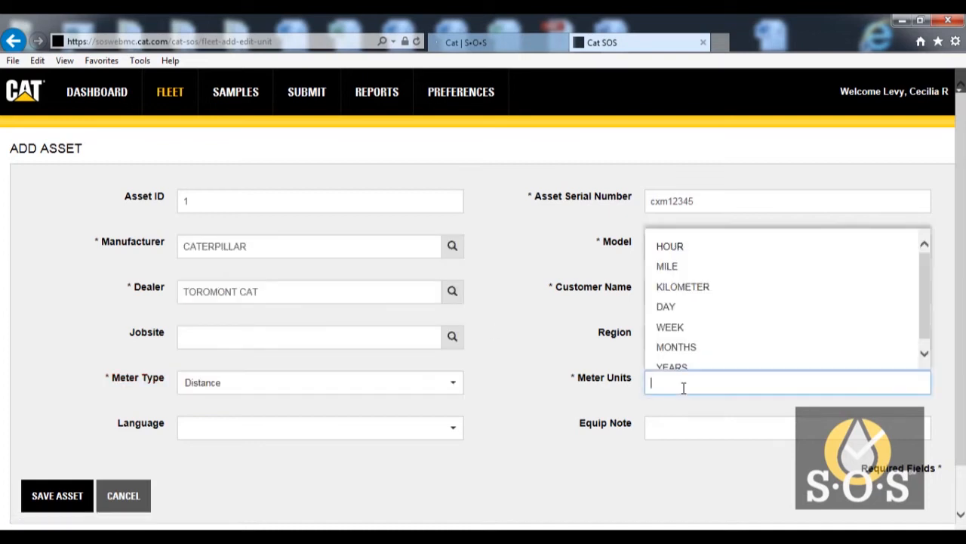
pyautogui.click(679, 287)
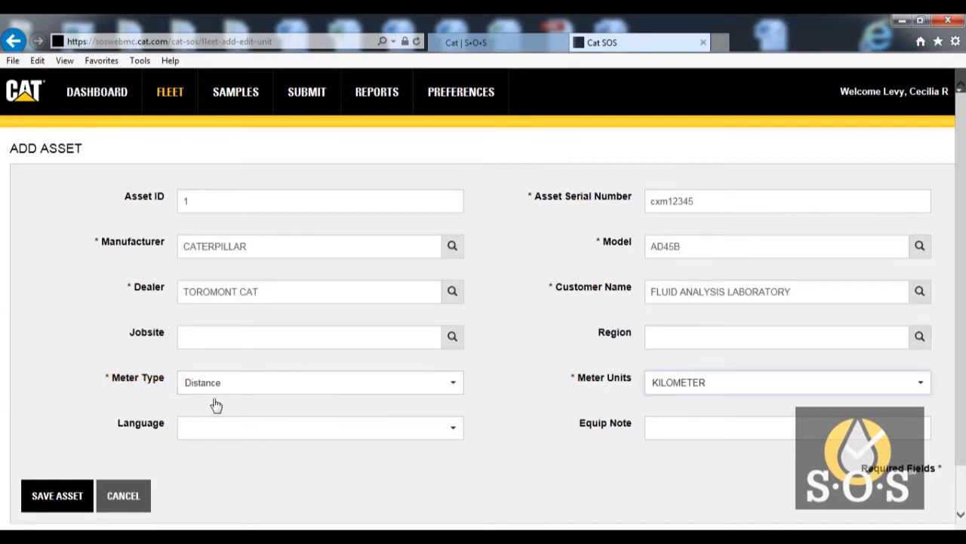
pyautogui.click(205, 428)
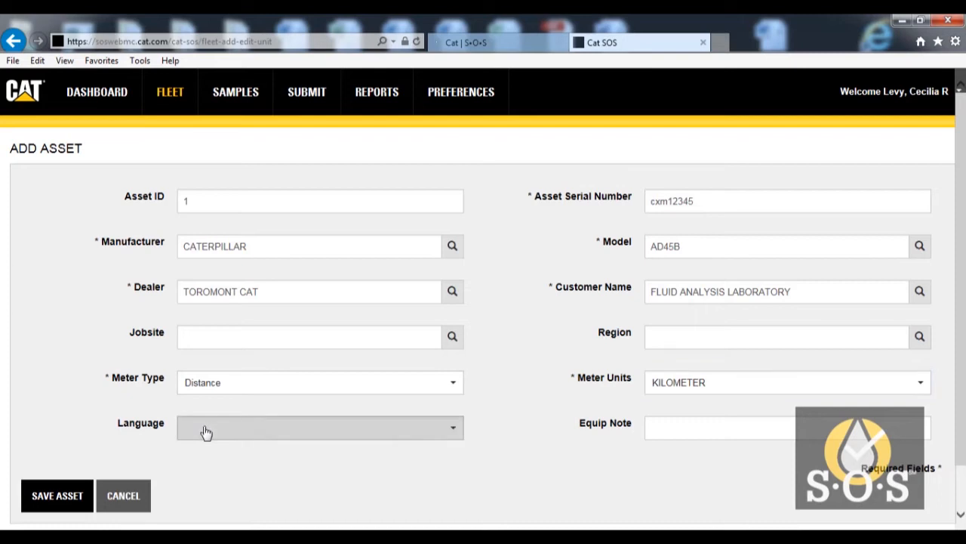
pyautogui.click(669, 427)
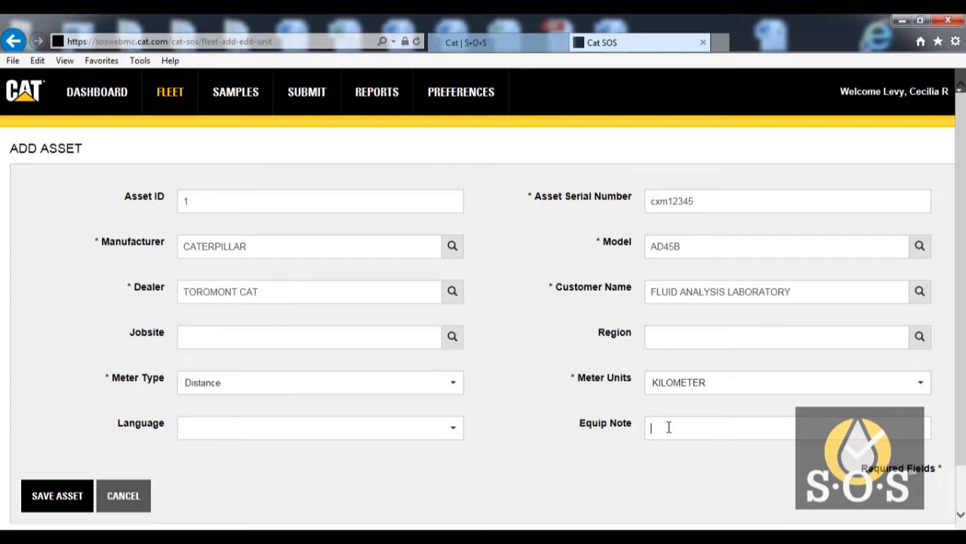
pyautogui.click(57, 498)
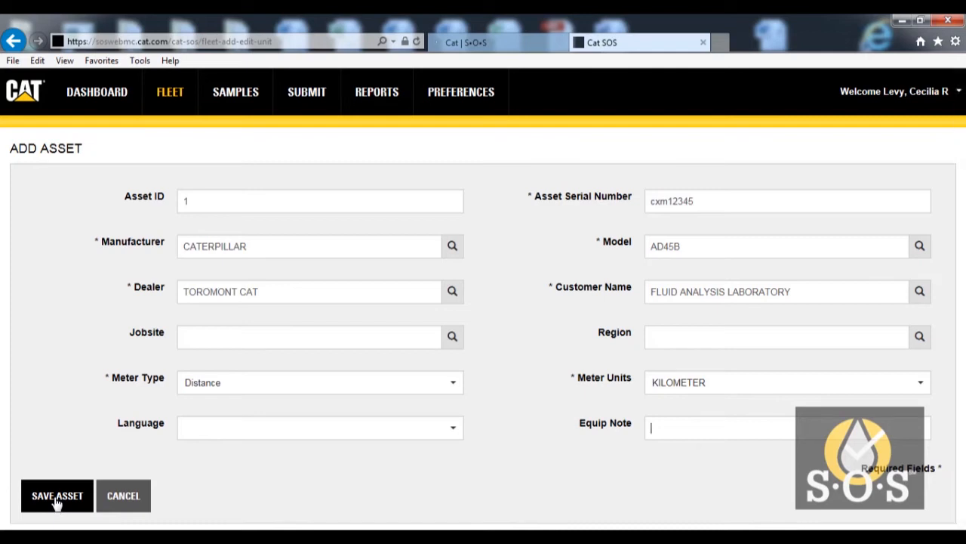
pyautogui.click(56, 498)
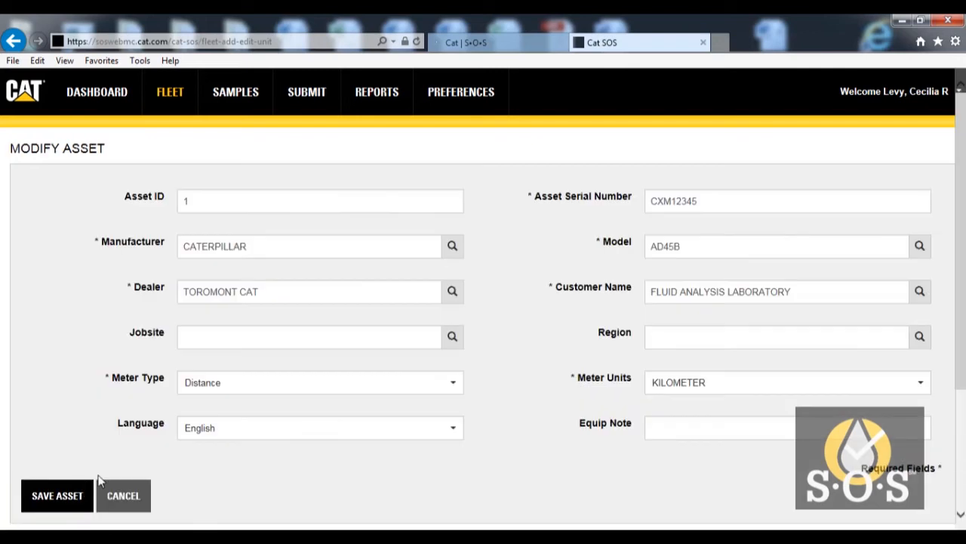
# - Add a component to the asset, searching descriptions for engine and choosing ENG (ENGINE) in the component lookup
pyautogui.scroll(-3, 959, 173)
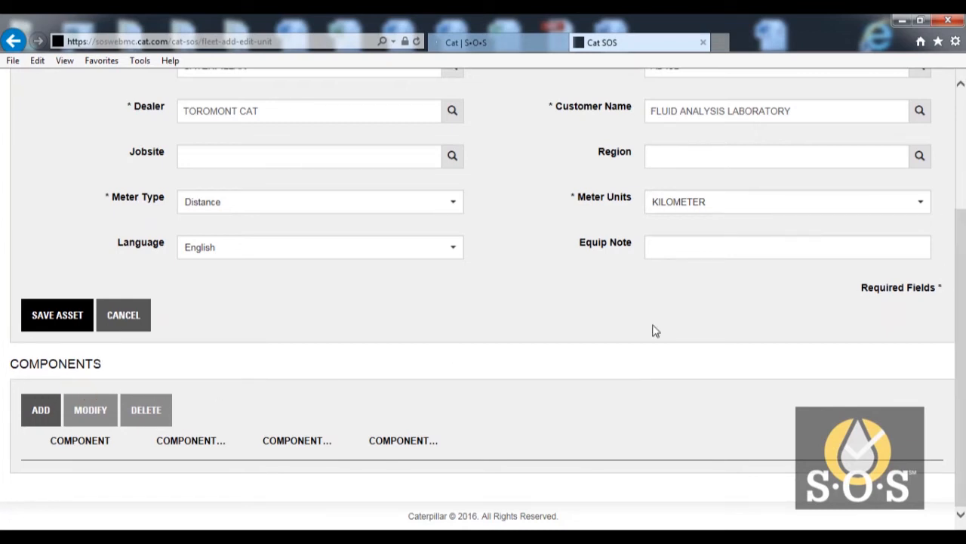
pyautogui.click(33, 418)
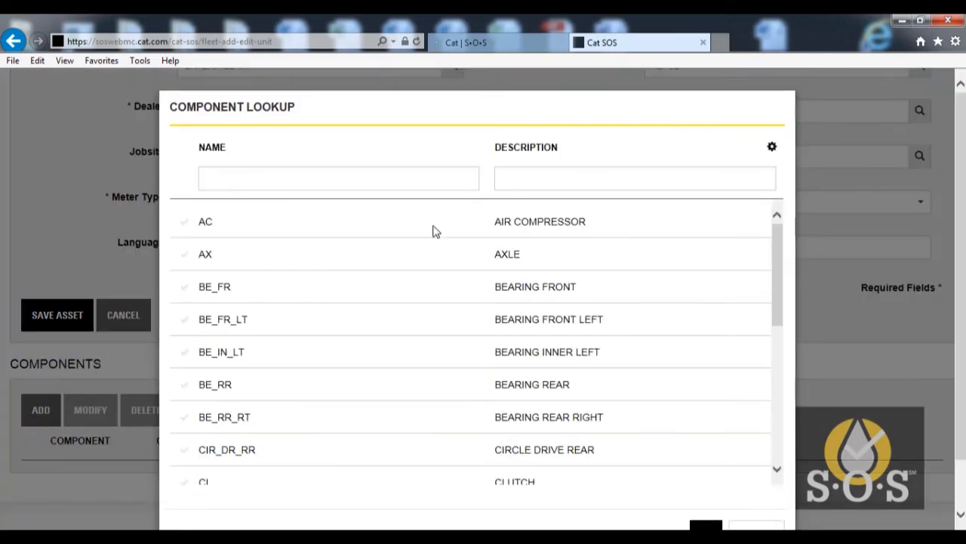
pyautogui.click(515, 175)
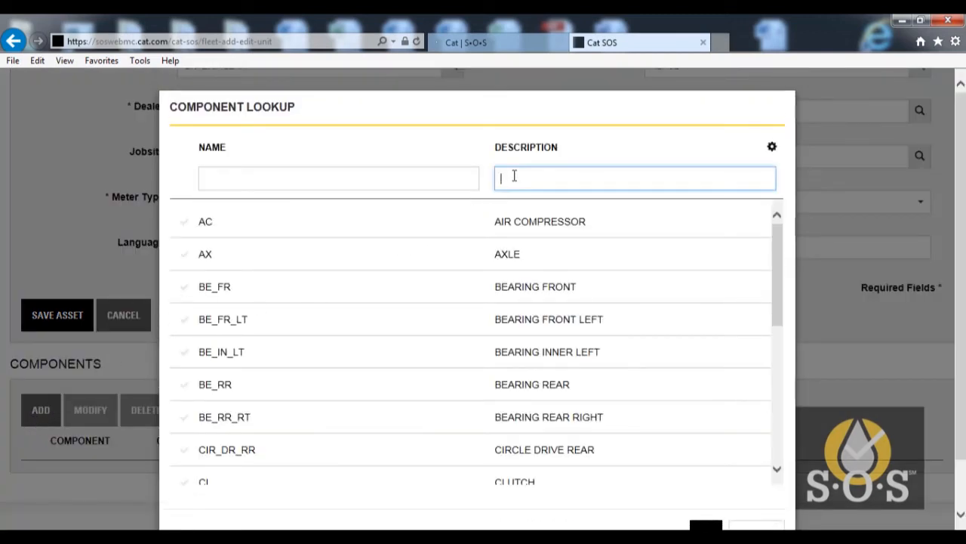
pyautogui.write('engine')
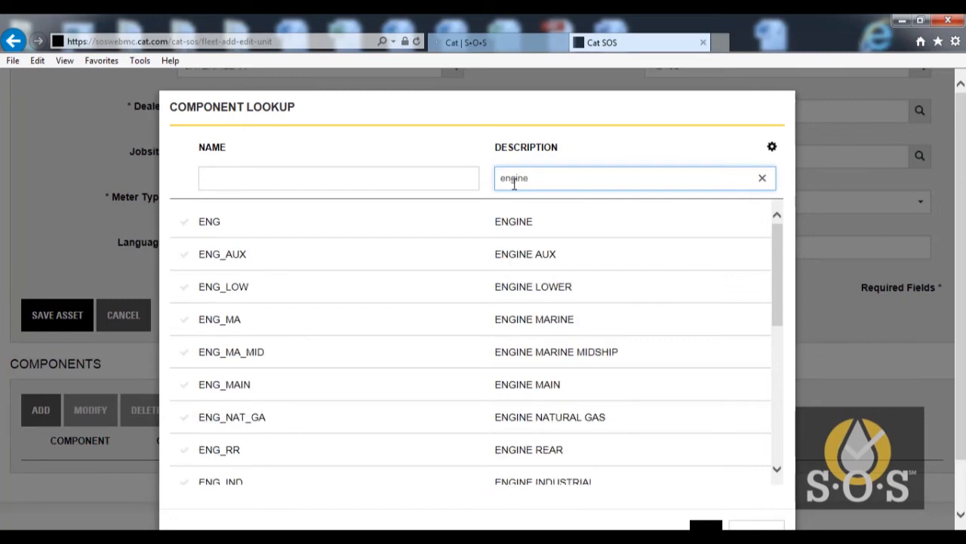
pyautogui.click(184, 224)
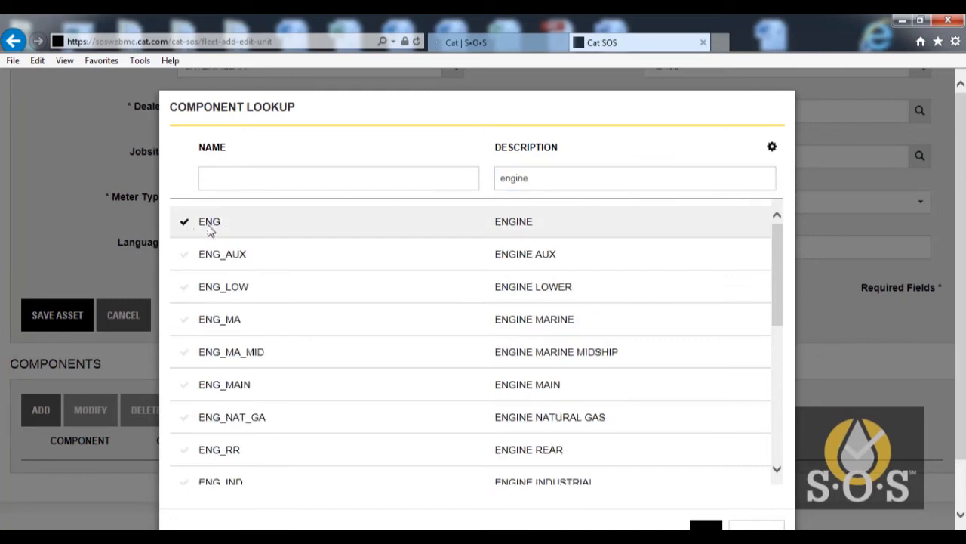
pyautogui.click(706, 526)
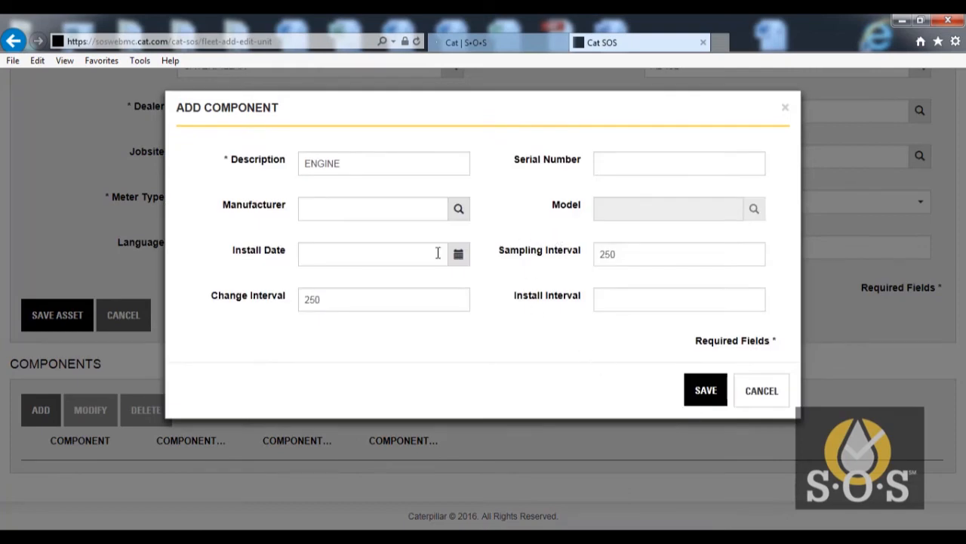
# - Save the engine component with a sampling interval and a change interval of 250
pyautogui.click(631, 254)
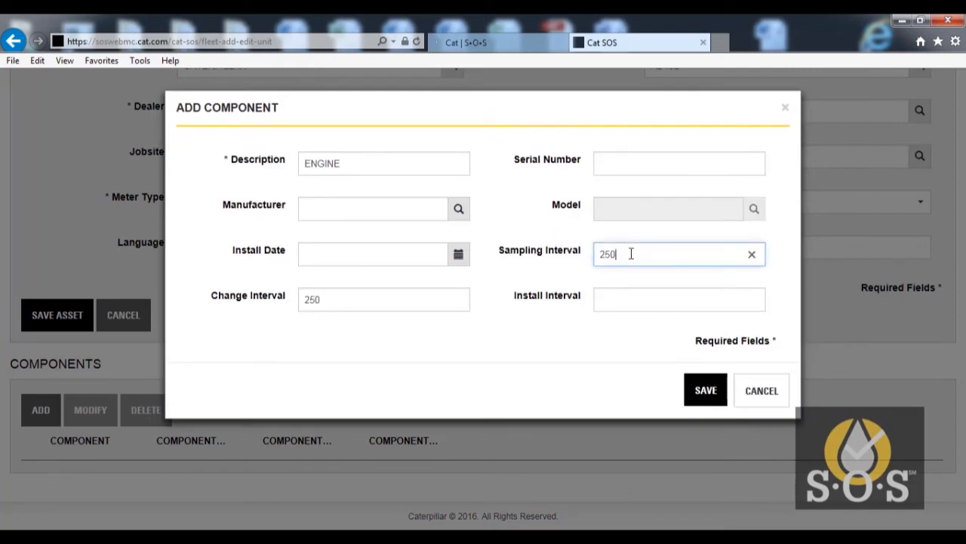
pyautogui.click(359, 308)
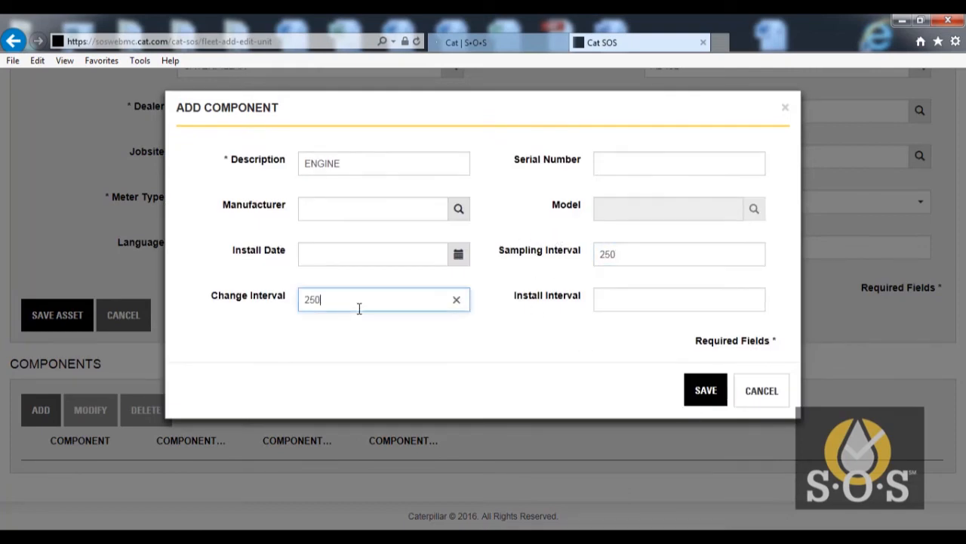
pyautogui.click(702, 390)
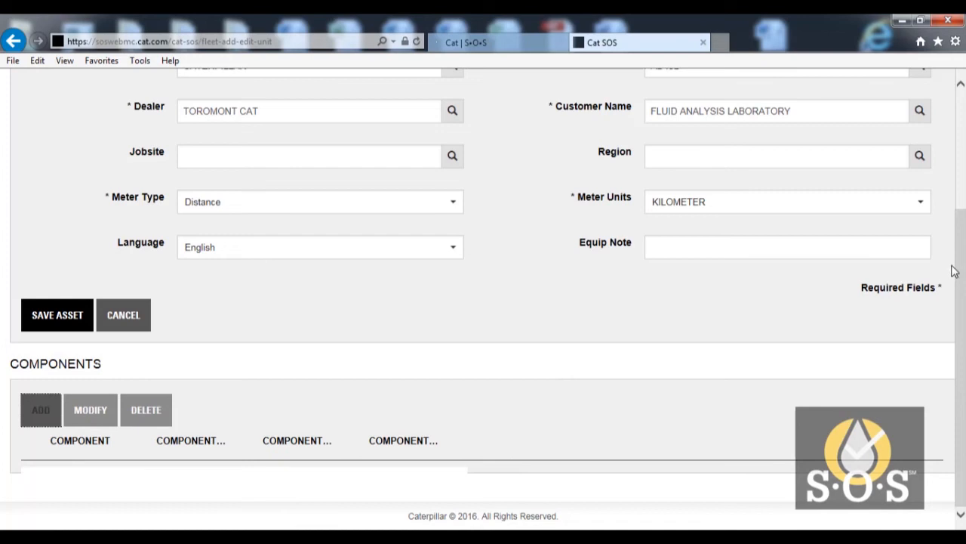
# - Open the ENGINE component from the asset's component list for modification and save it
pyautogui.moveTo(953, 272); pyautogui.dragTo(953, 332)
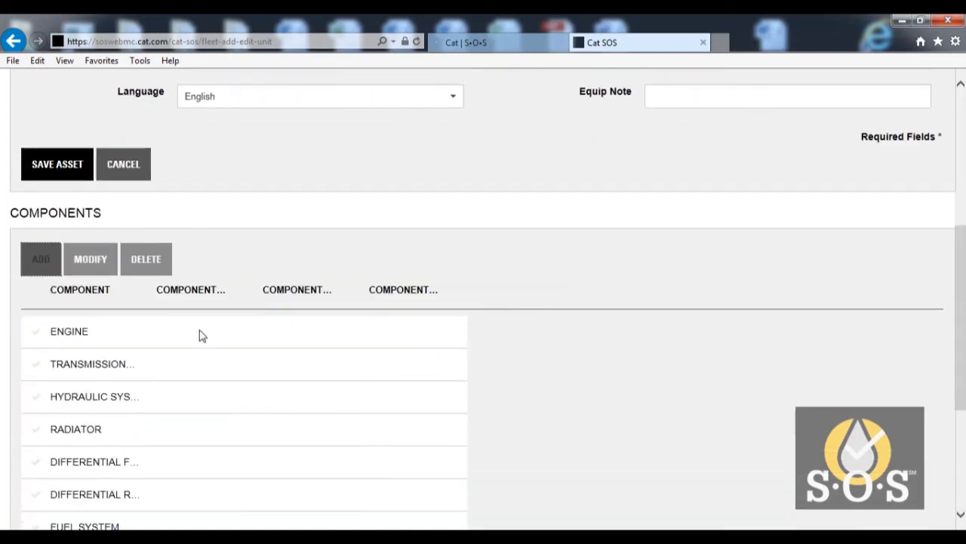
pyautogui.click(36, 331)
pyautogui.click(97, 272)
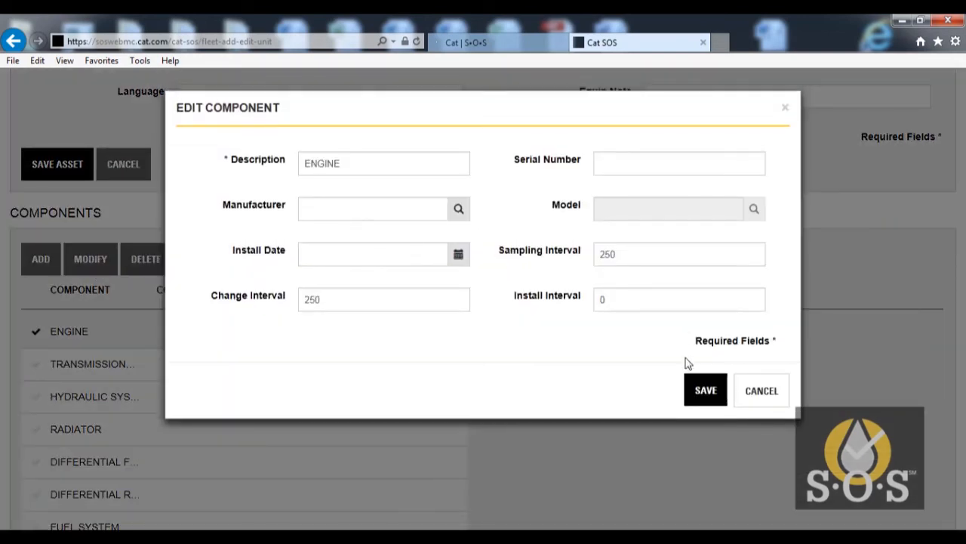
pyautogui.click(705, 390)
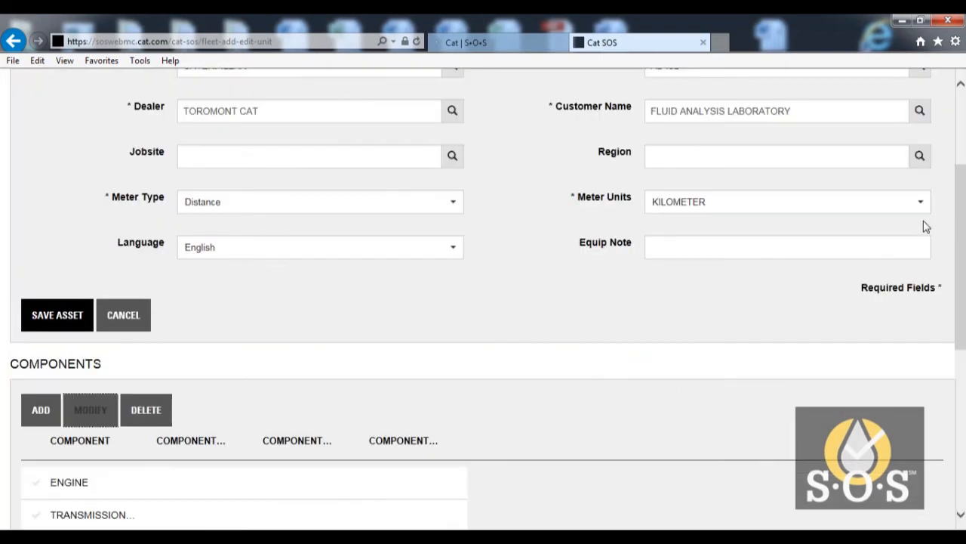
# - Return to the fleet's asset list and select the asset with serial number ABC12345 for modification
pyautogui.moveTo(959, 188); pyautogui.dragTo(959, 89)
pyautogui.click(177, 99)
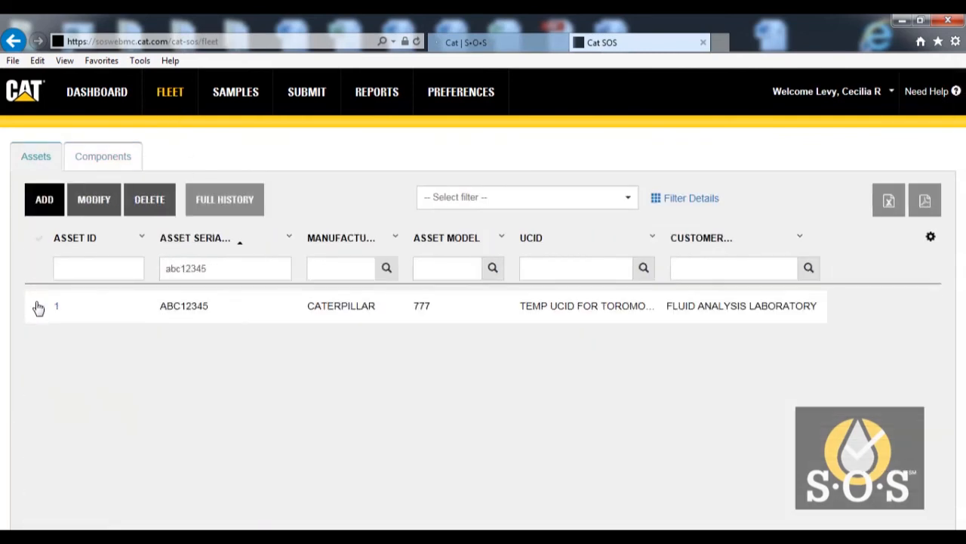
pyautogui.click(37, 305)
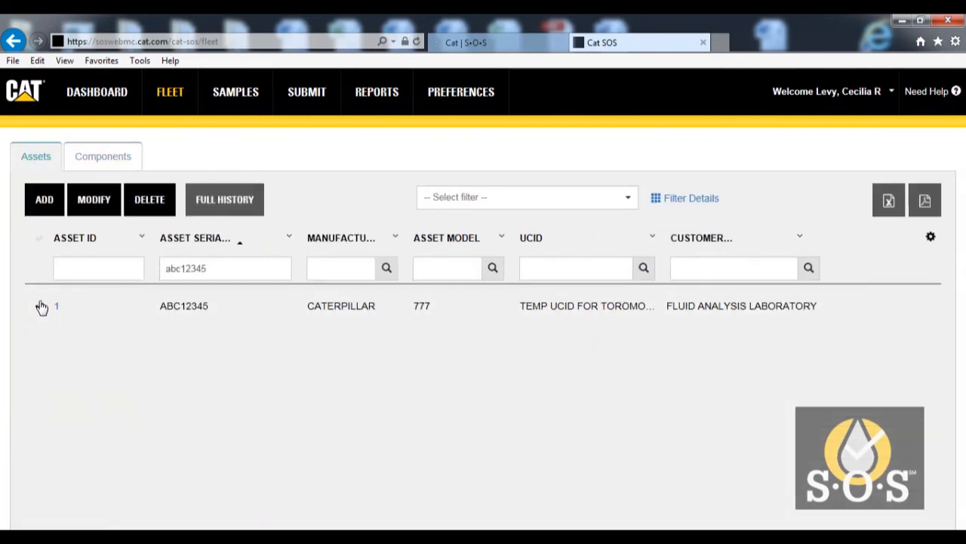
pyautogui.click(94, 203)
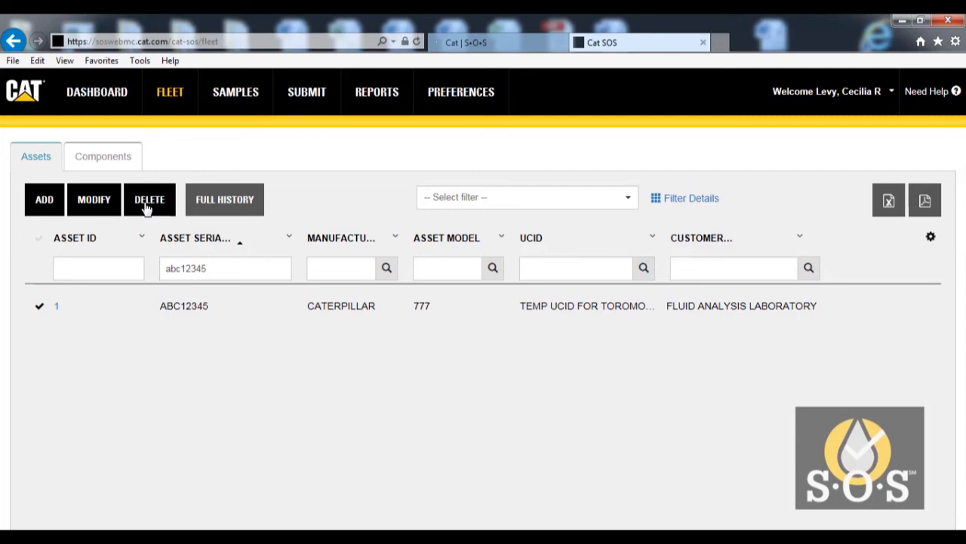
# - Select the first component of asset CXM12345 in the fleet's component list and go to the sample submission page
pyautogui.click(121, 159)
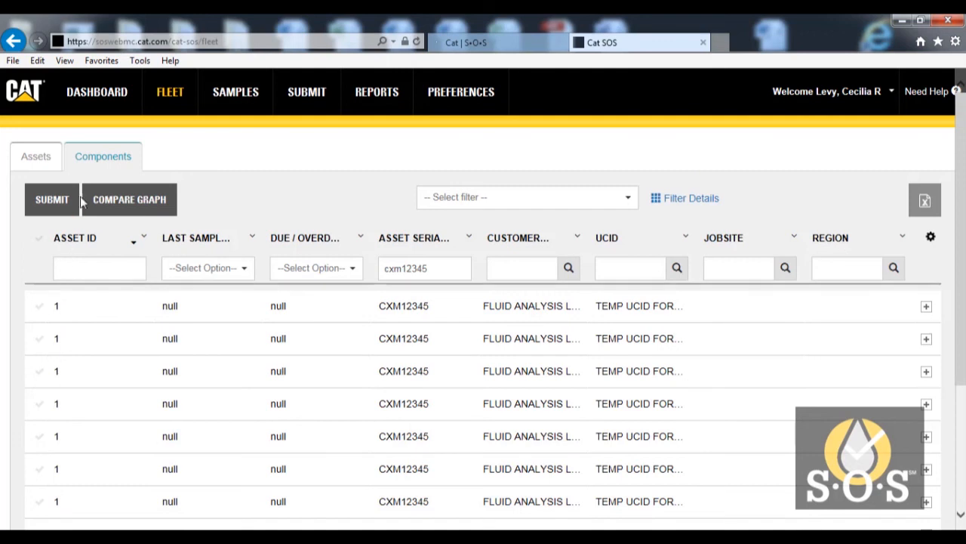
pyautogui.click(39, 315)
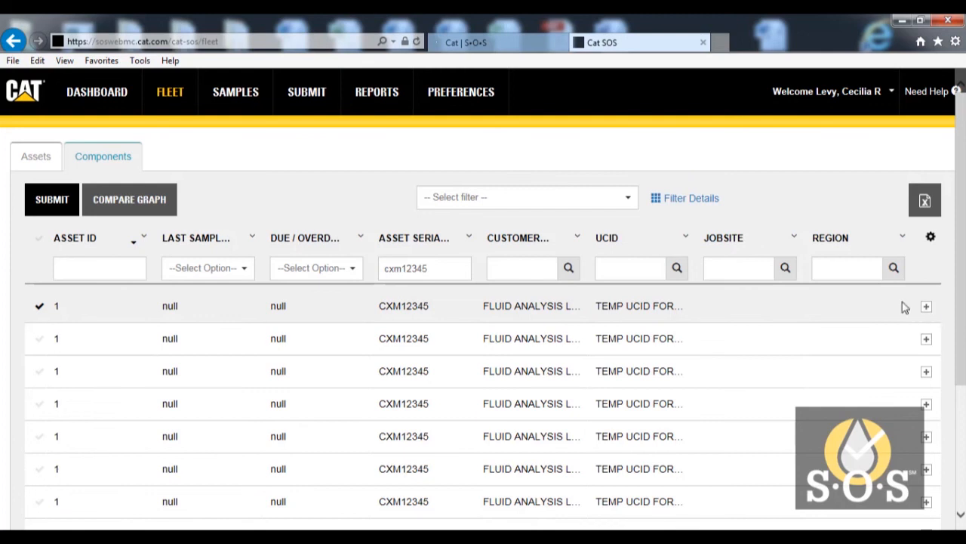
pyautogui.click(301, 107)
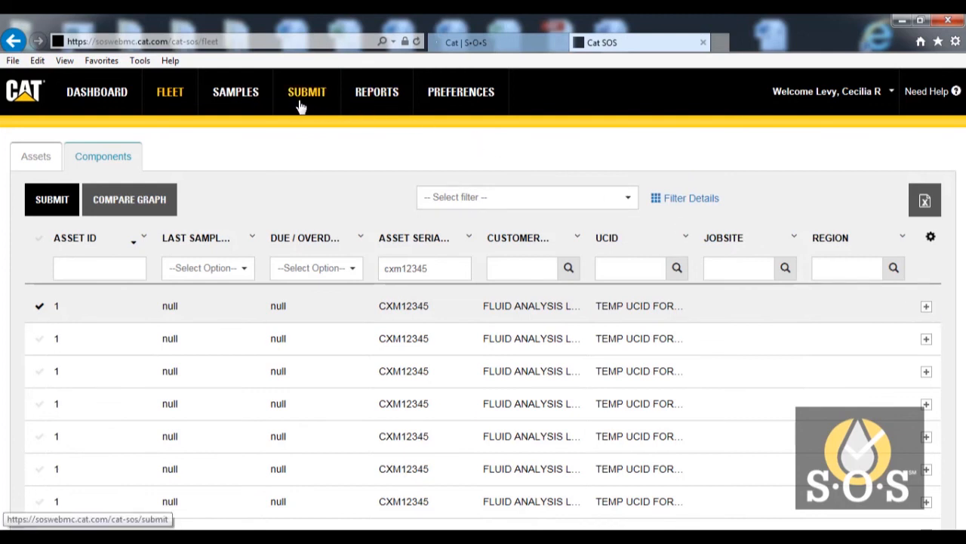